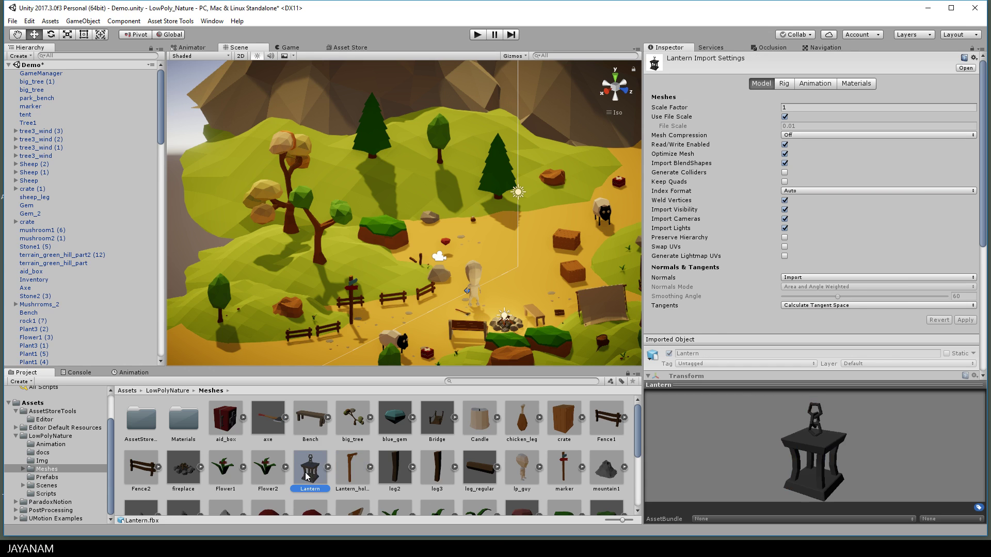
- Place the Lantern_holder mesh on the ground at about X 0.78, Z 1.42 and add a Mesh Collider to it
mouse_move(781, 456)
left_mouse_down()
mouse_move(816, 407)
mouse_move(776, 452)
left_mouse_up()
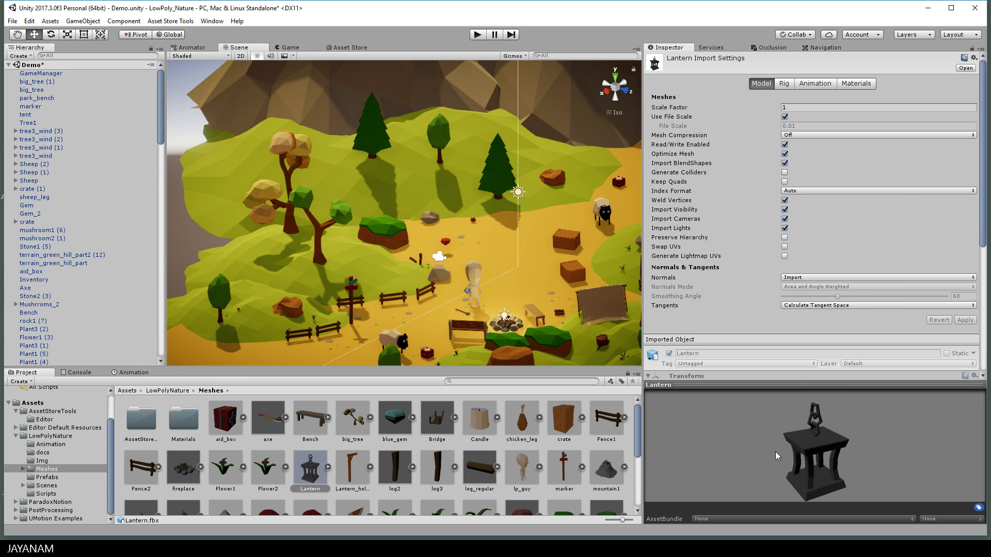
left_click(478, 426)
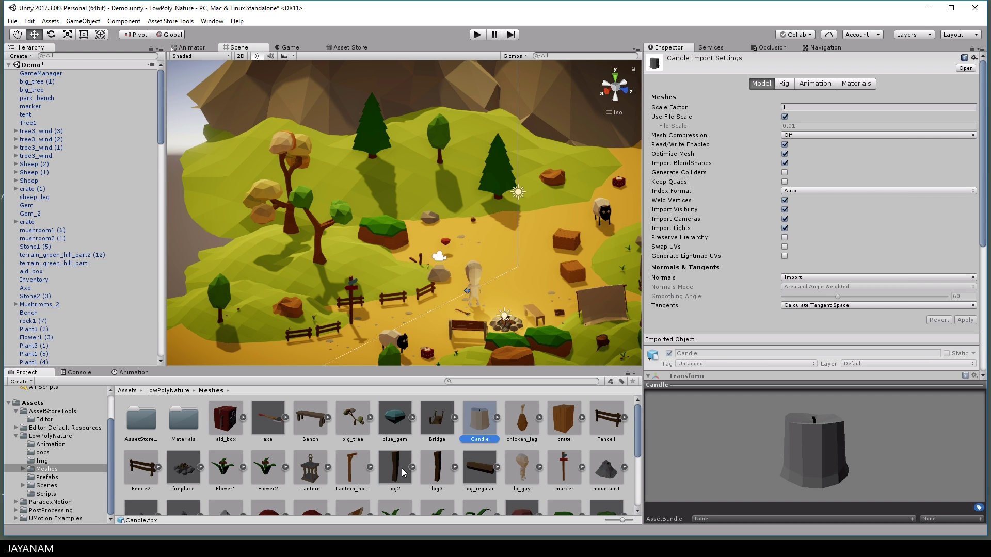
left_click_drag(353, 475, 393, 320)
key("f")
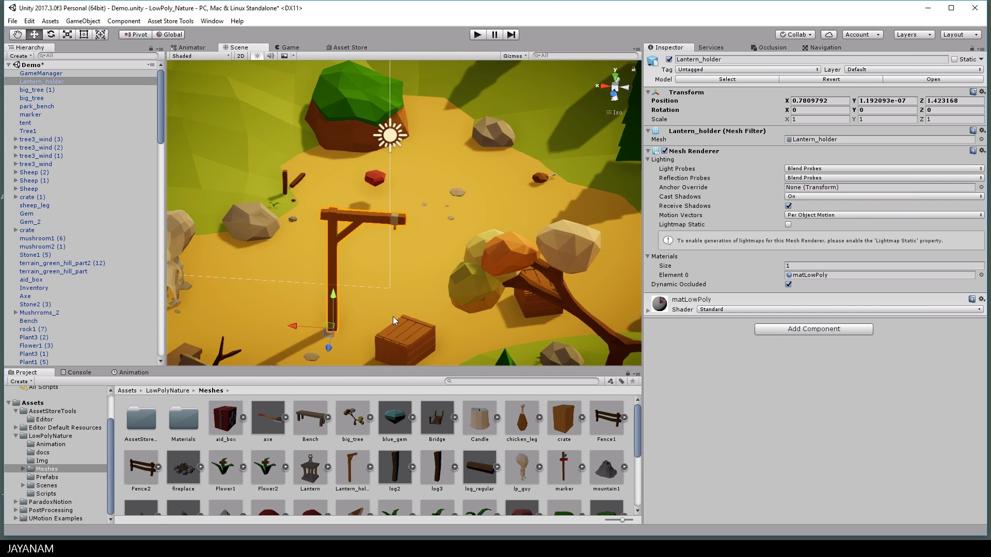
left_click(801, 331)
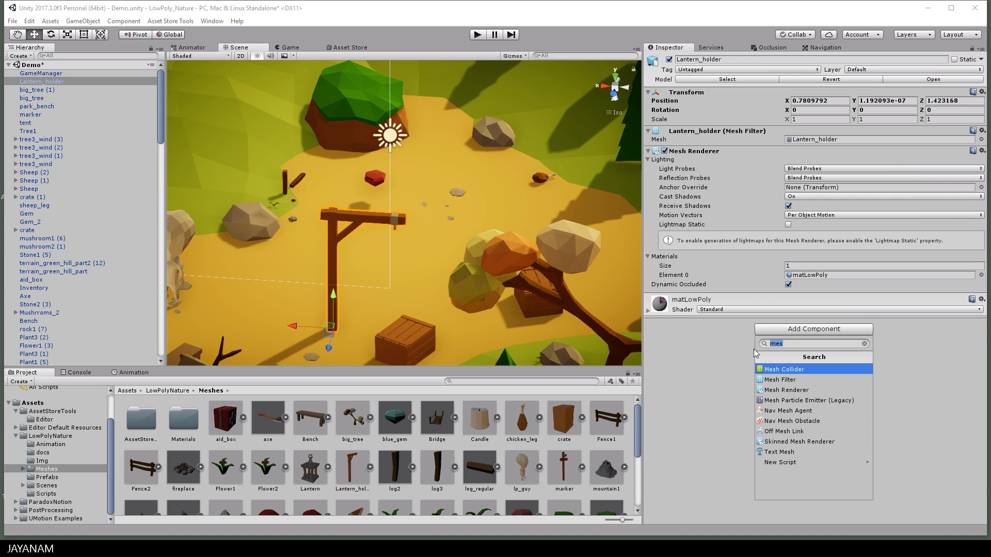
left_click(797, 369)
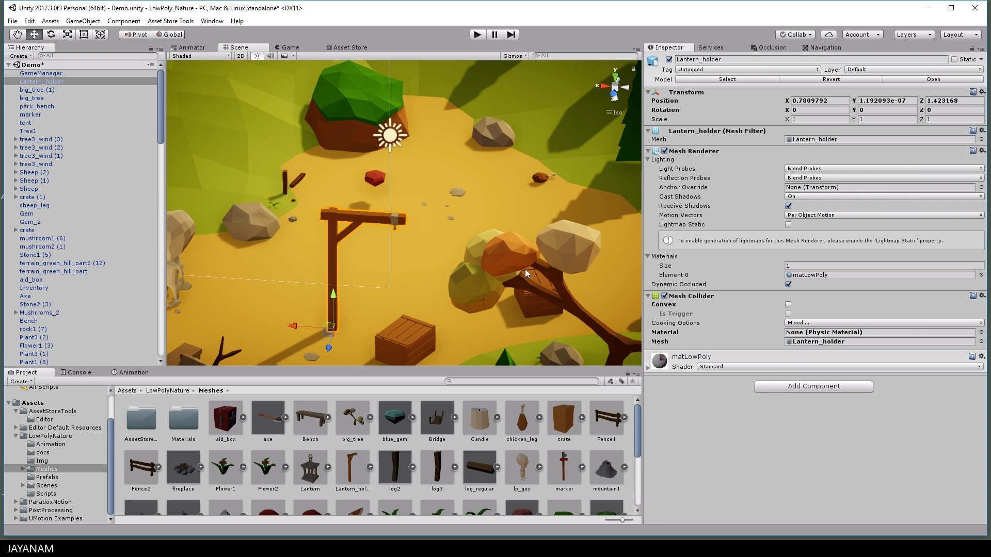
- Hang the Lantern mesh from the holder's arm at X -0.27, Y 2.054, Z 1.449 and add a Mesh Collider to it
left_click_drag(526, 274, 364, 124, "alt")
key("f")
left_click_drag(527, 170, 366, 132, "alt")
left_click_drag(357, 127, 359, 128)
left_click(822, 330)
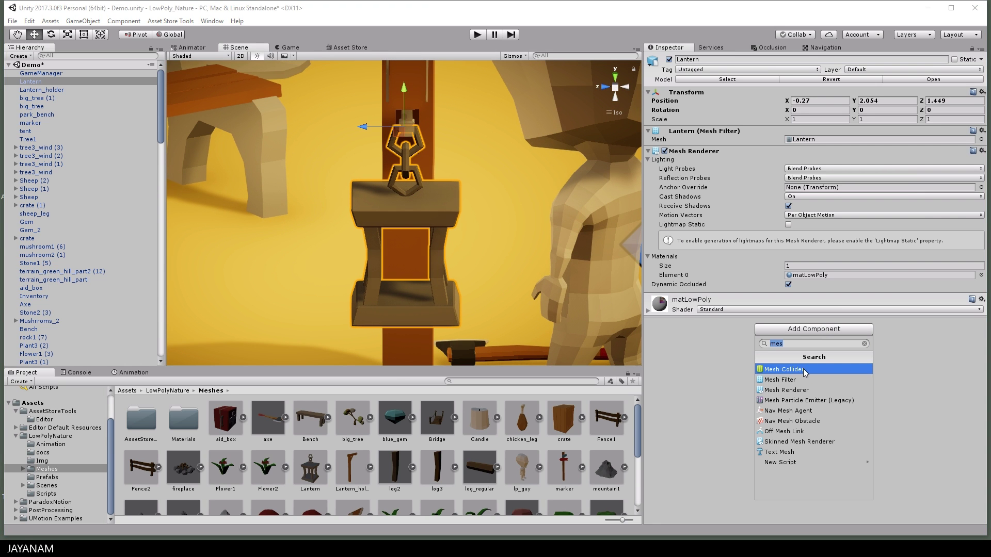
left_click(803, 368)
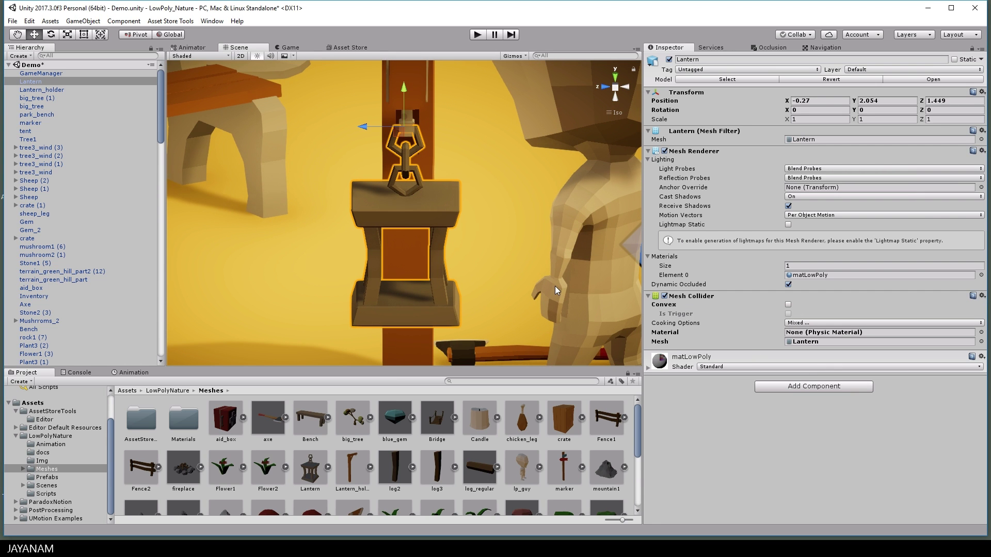
- Place the Candle mesh inside the lantern and replace the lantern's Mesh Collider with a Box Collider
left_click_drag(487, 410, 493, 291)
left_click(426, 322)
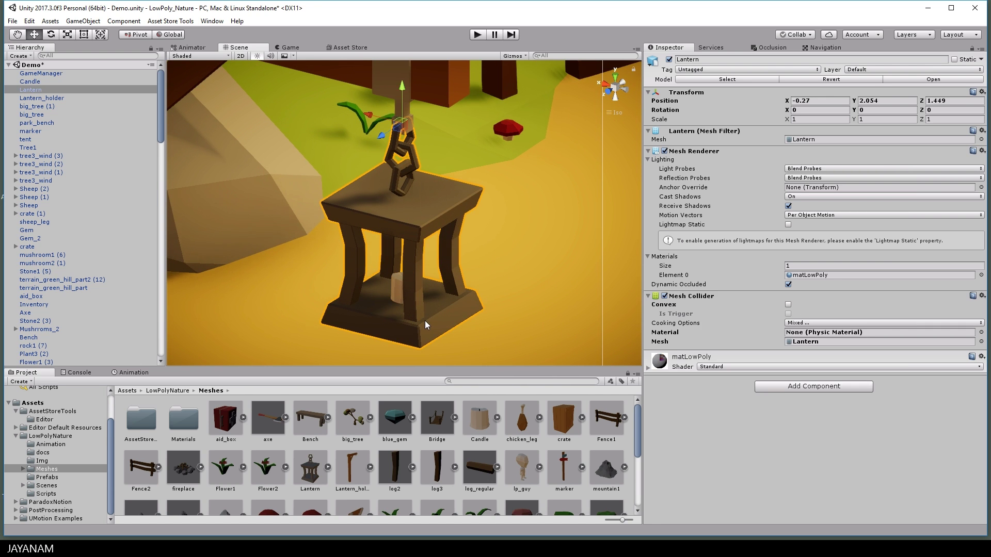
right_click(715, 299)
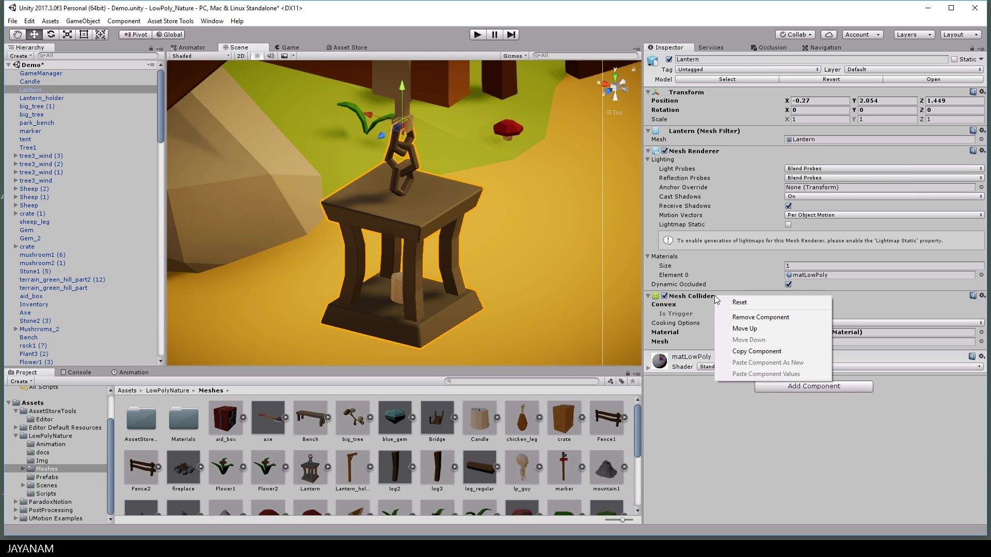
left_click(748, 318)
left_click(795, 330)
type("box")
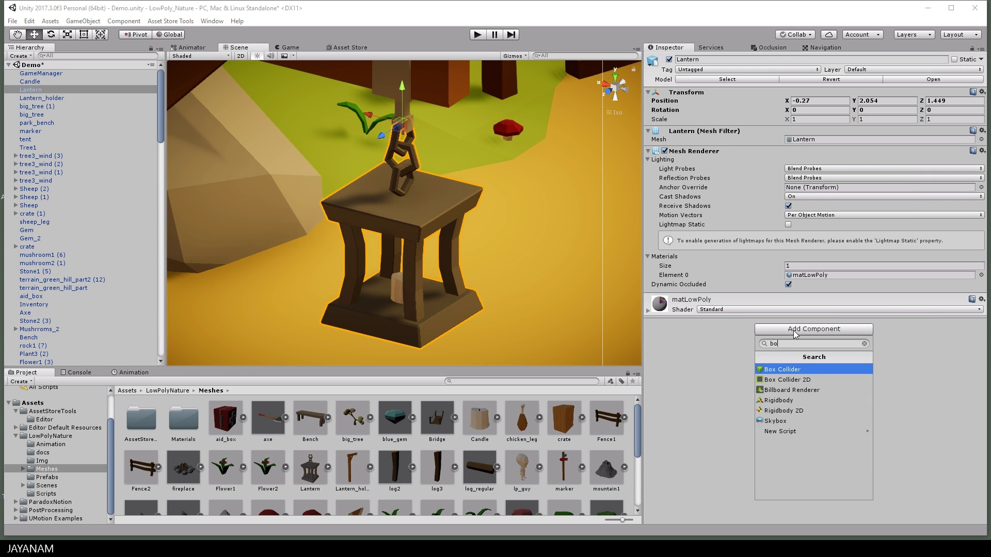
left_click(781, 373)
- Nest the Candle under Lantern and the Lantern under Lantern_holder in the scene hierarchy
scroll(525, 272, "down", 6)
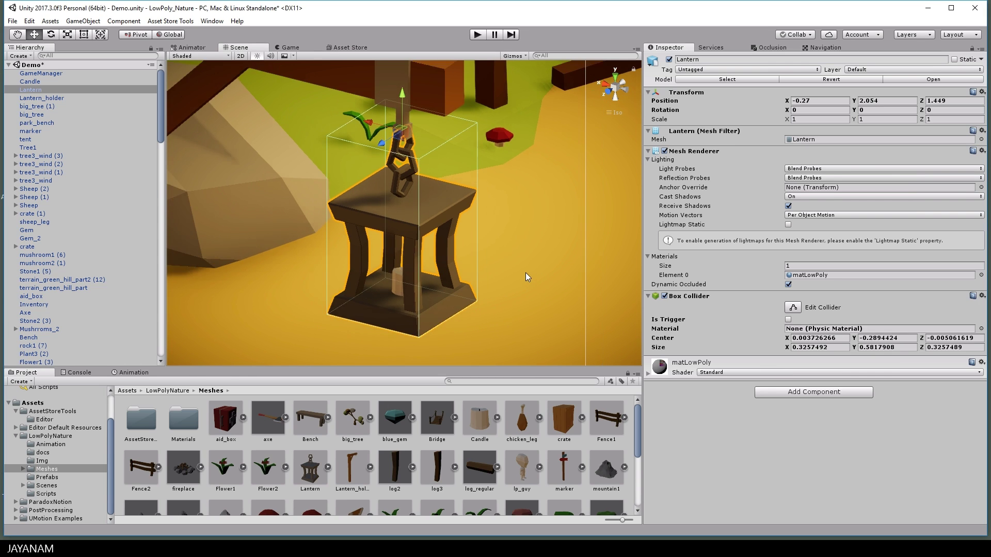
left_click_drag(520, 237, 505, 210, "alt")
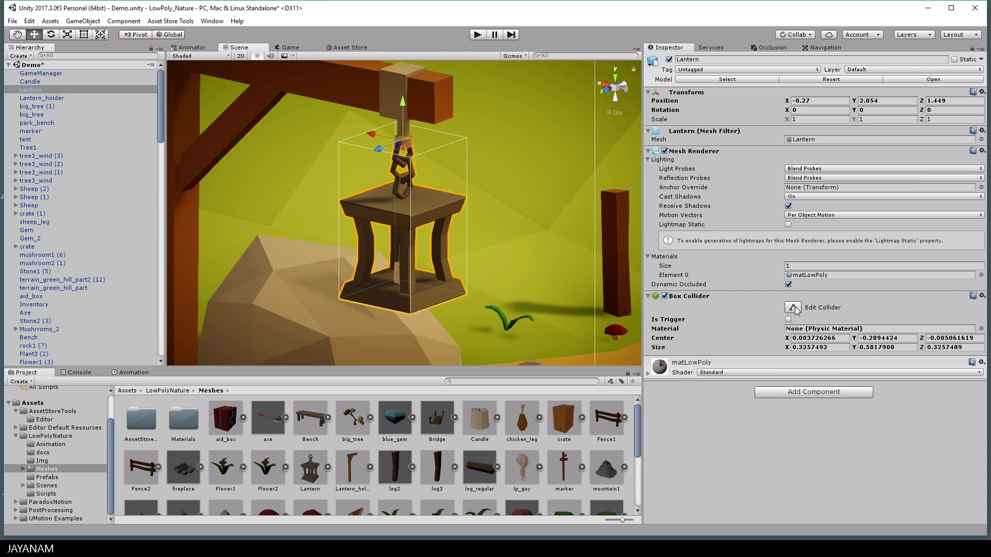
scroll(465, 237, "down", 5)
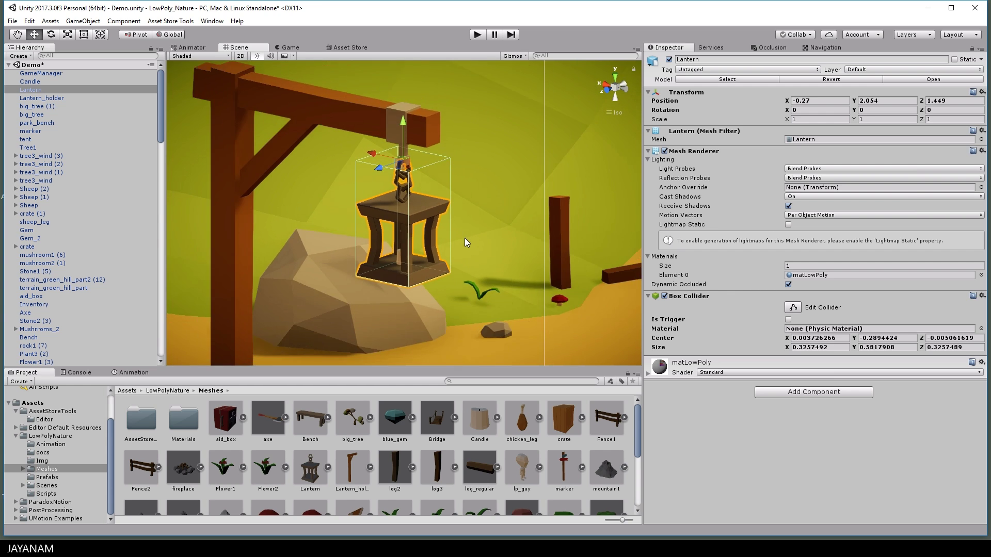
scroll(464, 248, "up", 6)
left_click_drag(457, 247, 508, 248, "alt")
scroll(498, 259, "up", 3)
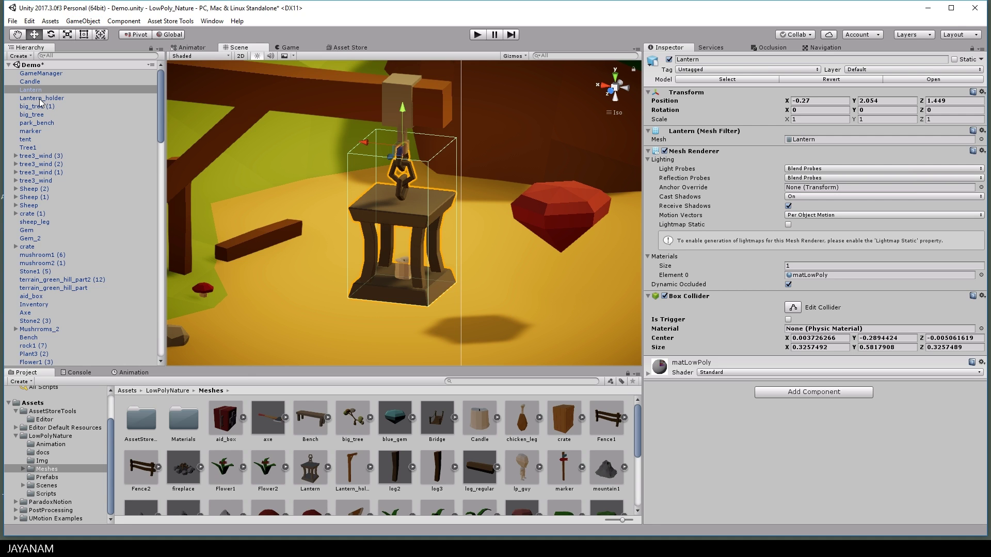
left_click_drag(30, 92, 41, 101)
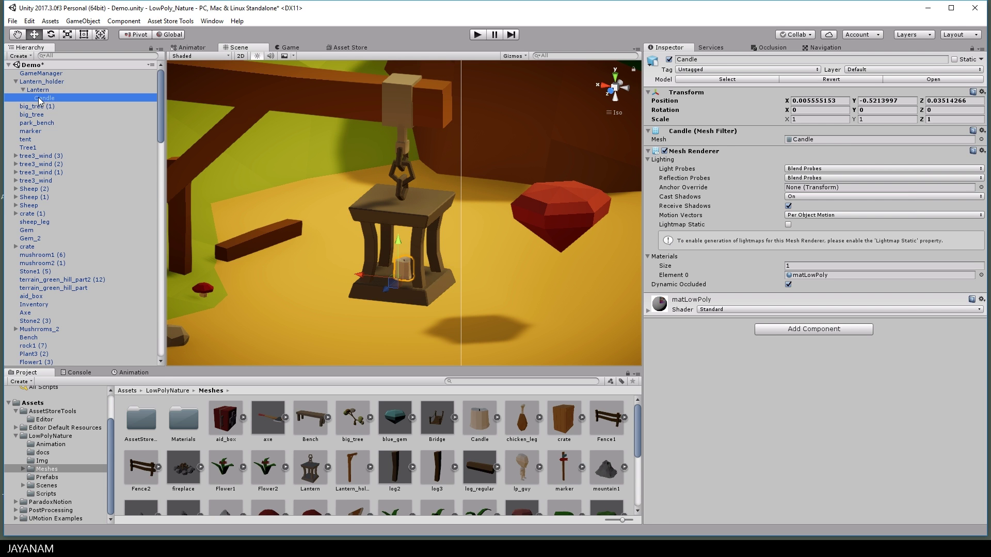
left_click(35, 84)
scroll(252, 190, "down", 10)
scroll(252, 189, "up", 10)
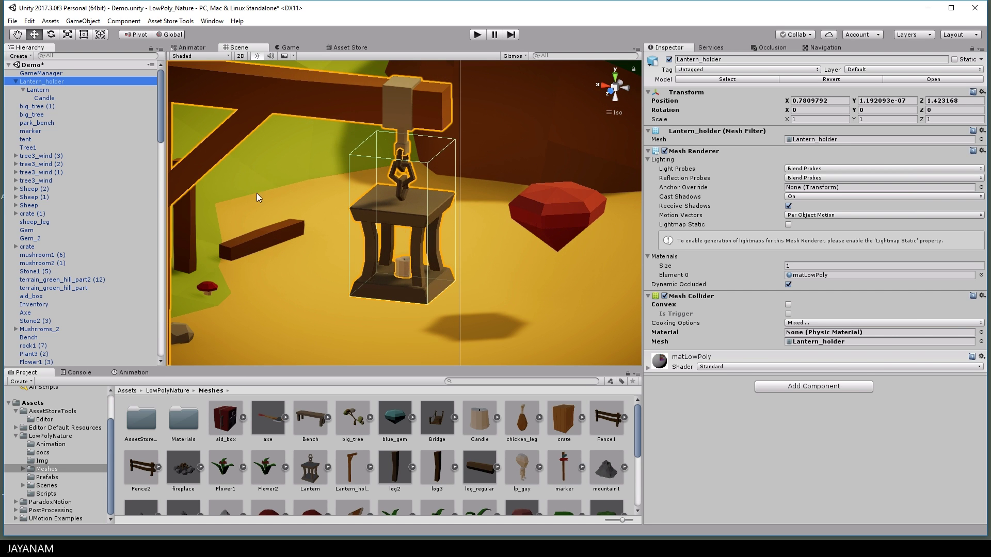
left_click(402, 224)
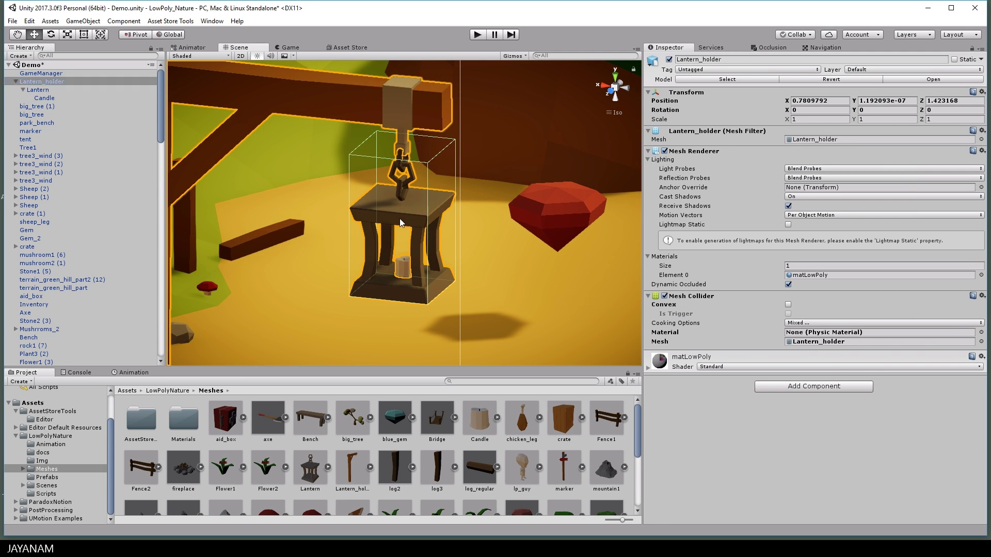
- Create a Point Light at the lantern and make it a child of the Candle
left_click(44, 98)
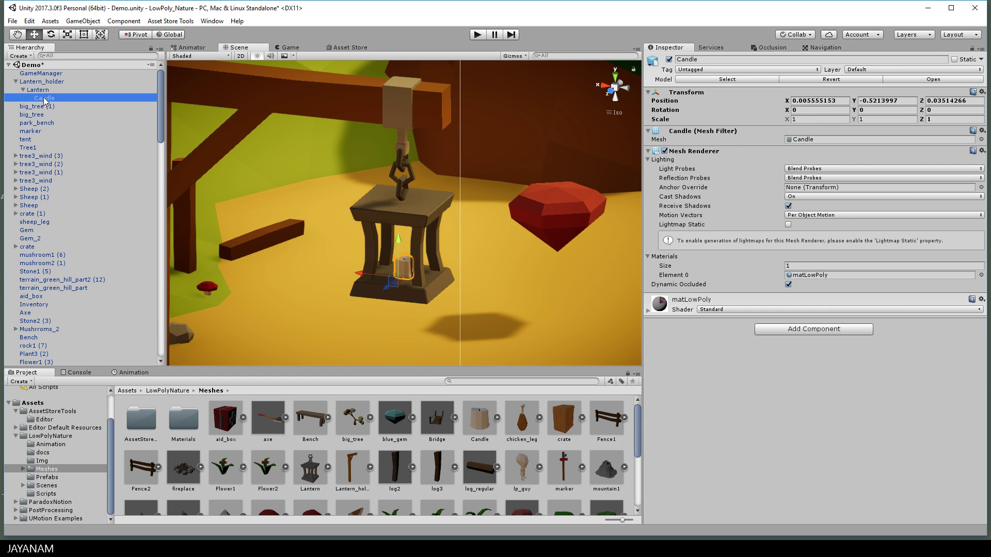
left_click(83, 21)
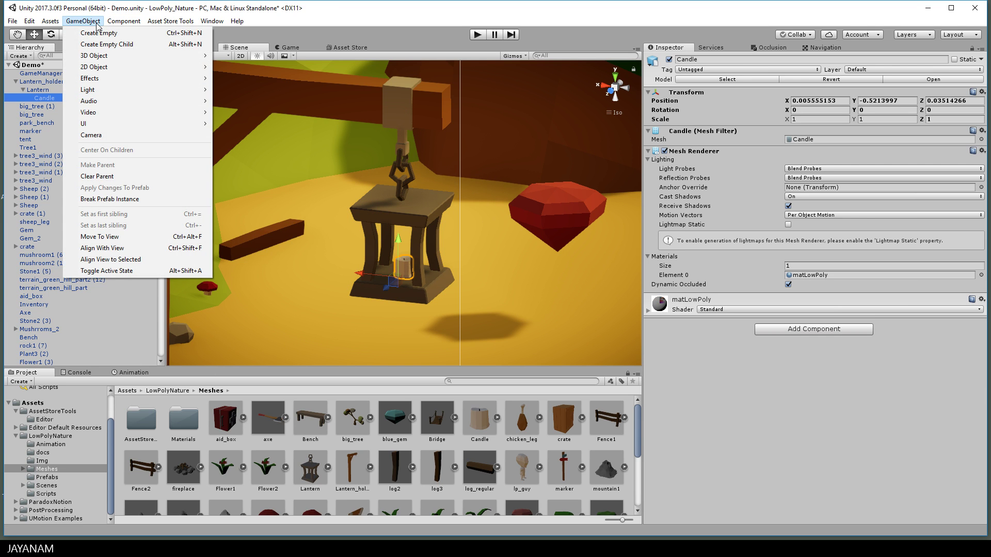
mouse_move(125, 91)
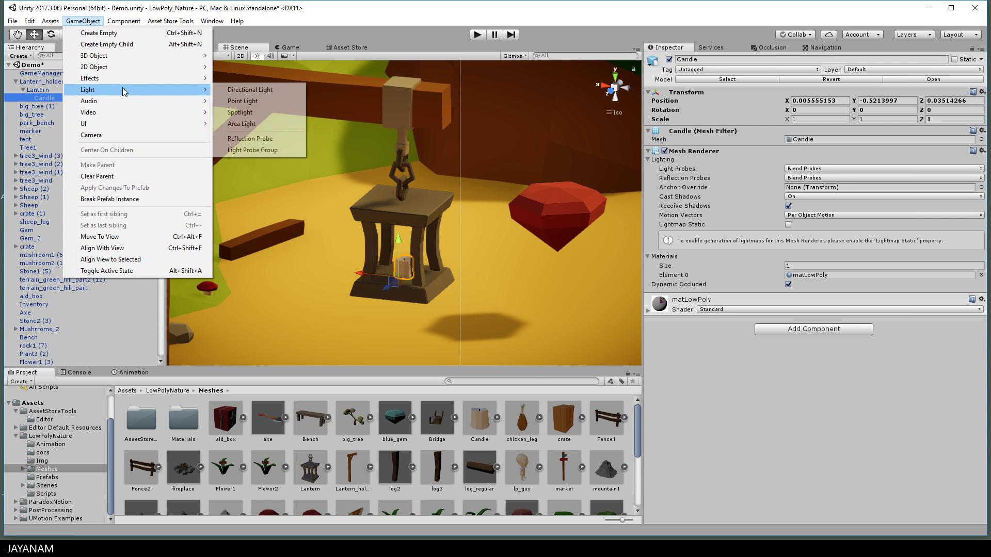
left_click(230, 102)
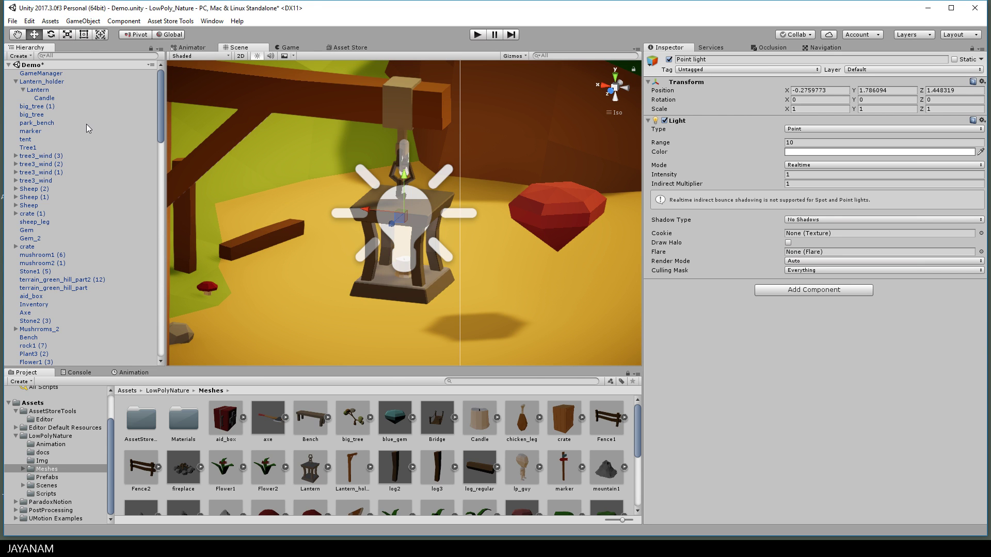
left_click_drag(161, 138, 49, 103)
- Raise the point light to local Y 0.273 and reduce its range to 1.33
key("f")
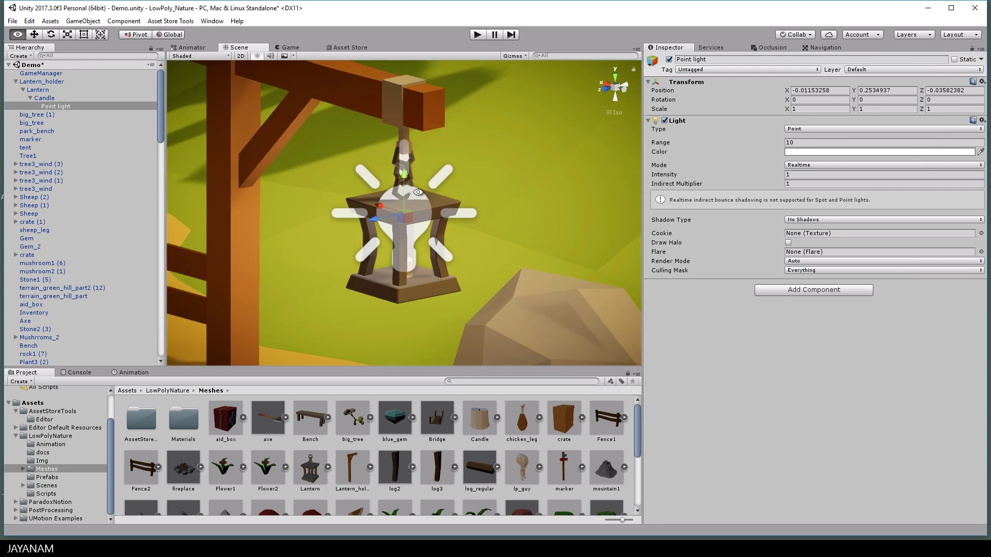
left_click_drag(404, 170, 404, 175)
left_click_drag(718, 143, 646, 144)
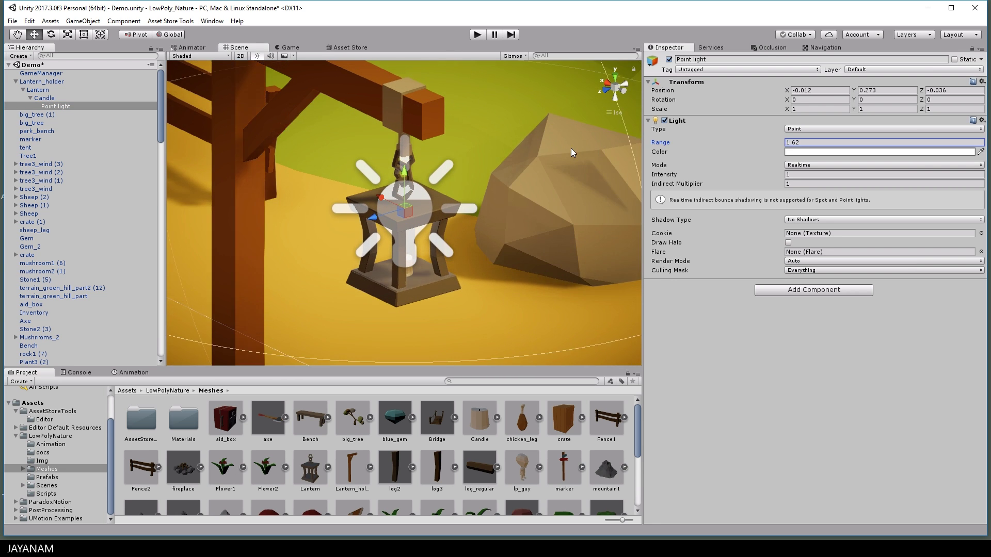
- Set the point light's color to a pale yellow
left_click(825, 152)
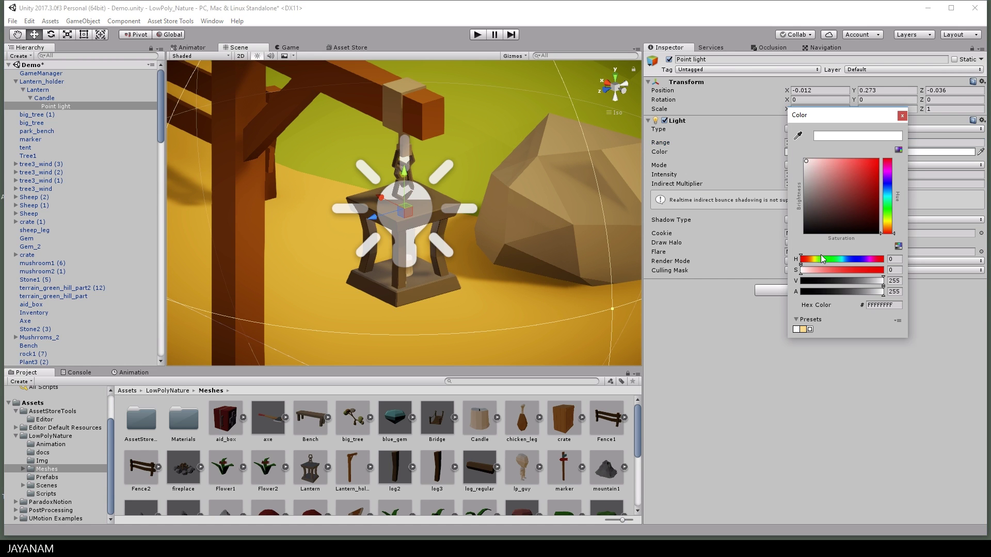
left_click(885, 223)
left_click(839, 161)
left_click(778, 169)
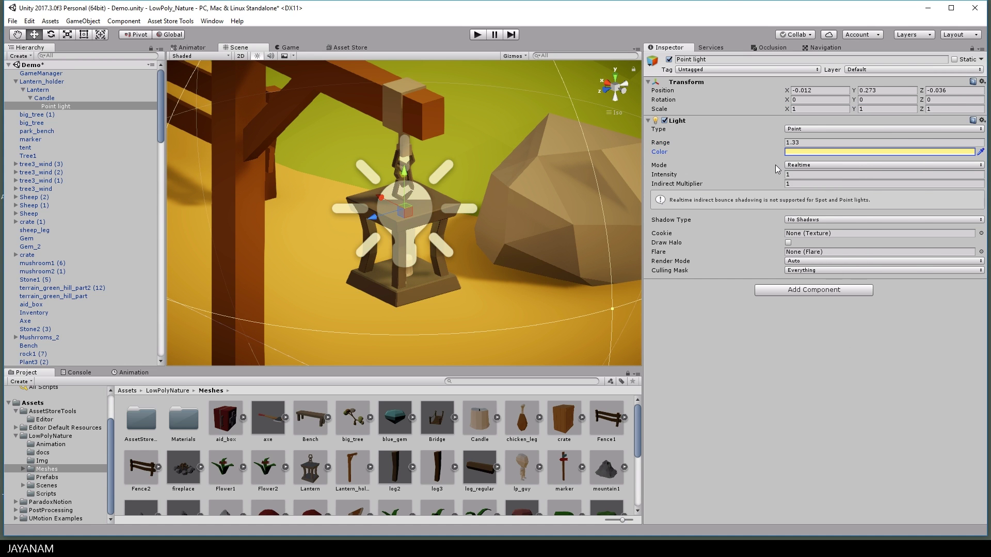
- Set the point light's intensity to 1.68 and its shadow type to Hard Shadows
left_click_drag(670, 175, 672, 177)
scroll(535, 221, "down", 8)
left_click_drag(535, 222, 490, 271, "alt")
scroll(492, 271, "down", 5)
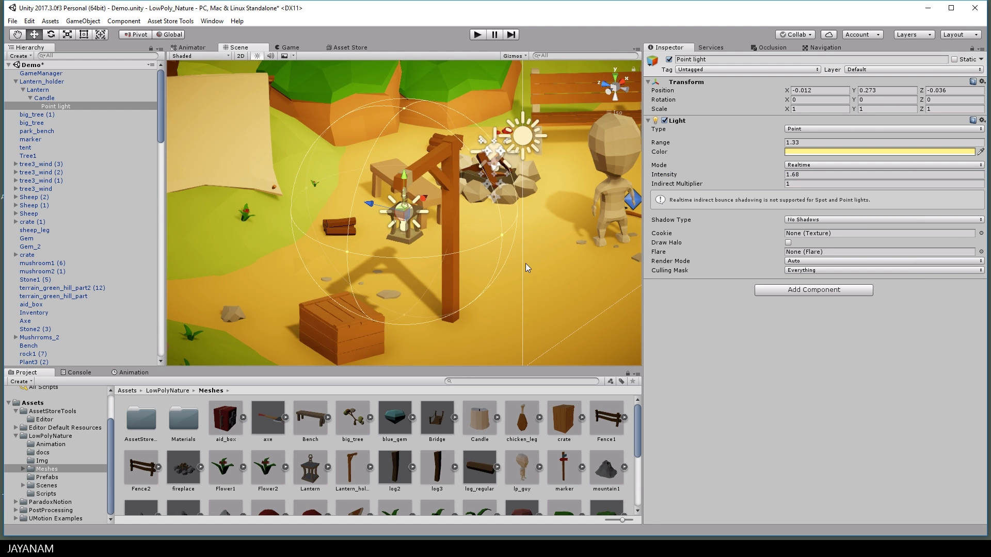
left_click(816, 220)
left_click(822, 241)
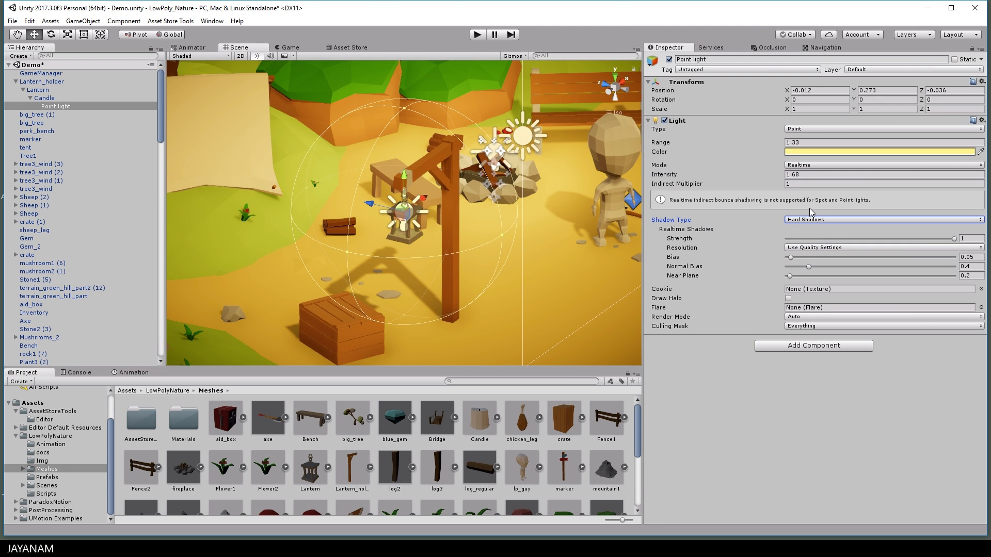
- Lower the point light to local Y 0.143 and increase its intensity to about 3.03
left_click_drag(670, 175, 679, 177)
left_click_drag(516, 198, 462, 212, "alt")
scroll(462, 211, "up", 5)
left_click_drag(404, 177, 516, 207)
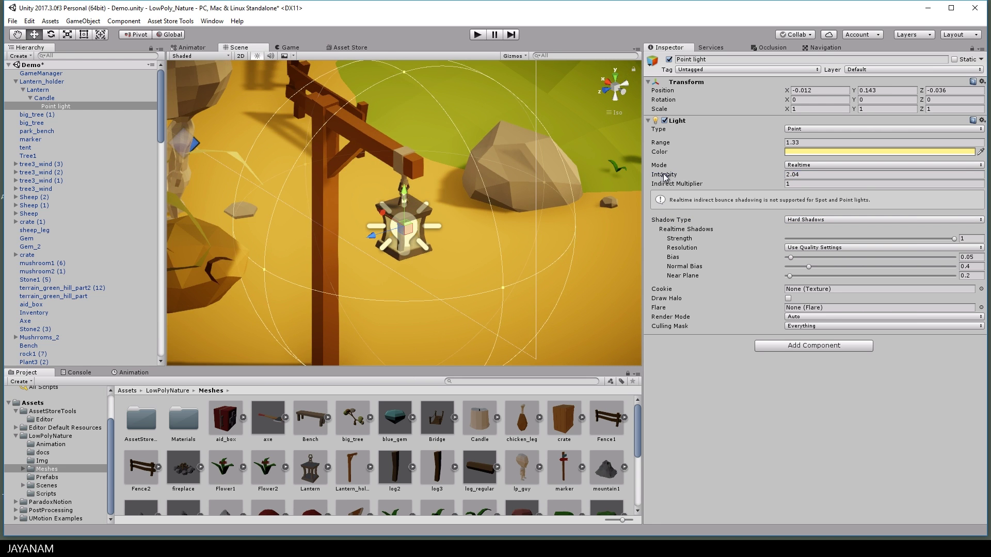
mouse_move(666, 174)
left_mouse_down()
mouse_move(699, 183)
mouse_move(680, 181)
left_mouse_up()
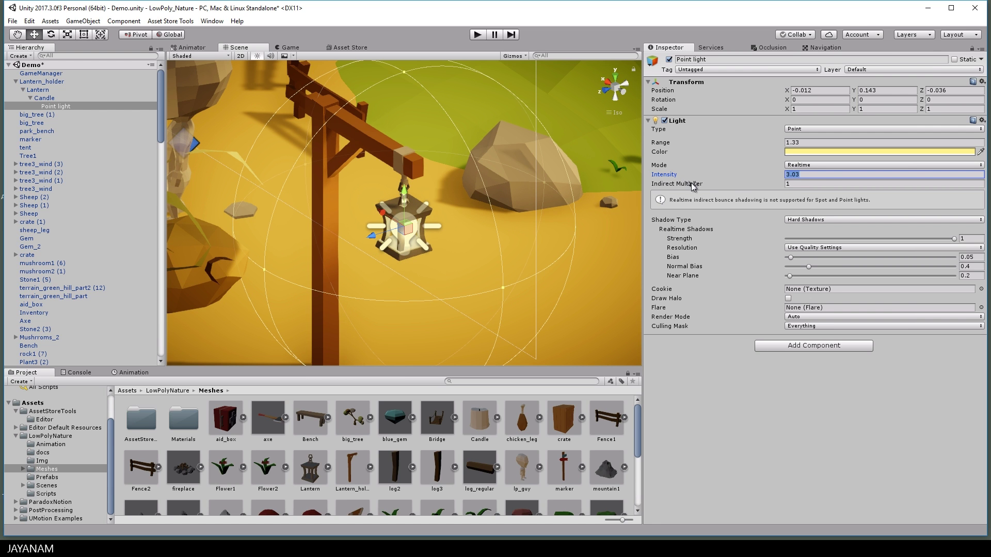
left_click(827, 175)
- Save the complete Lantern_holder object as a prefab in the LowPolyNature Prefabs folder
double_click(41, 82)
left_click(47, 478)
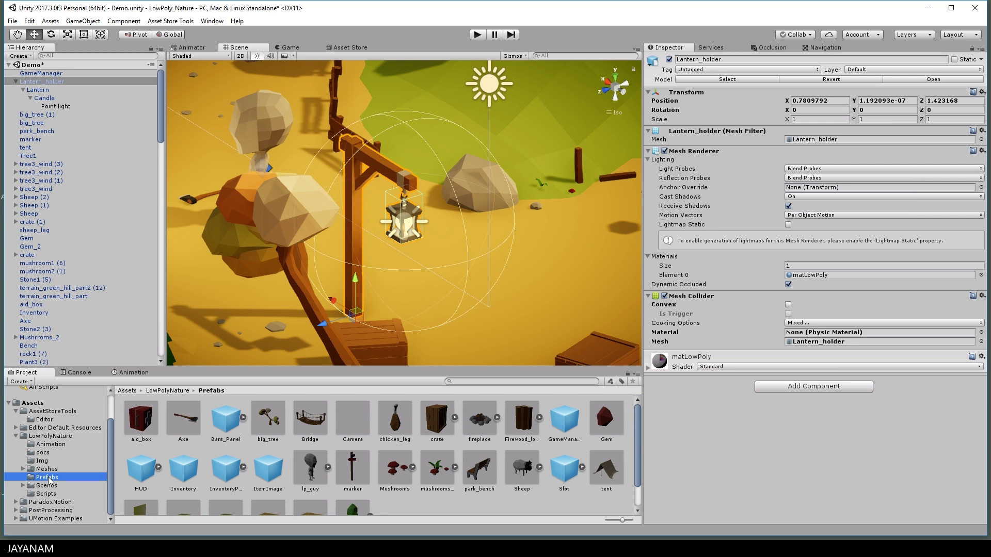
left_click_drag(25, 88, 418, 506)
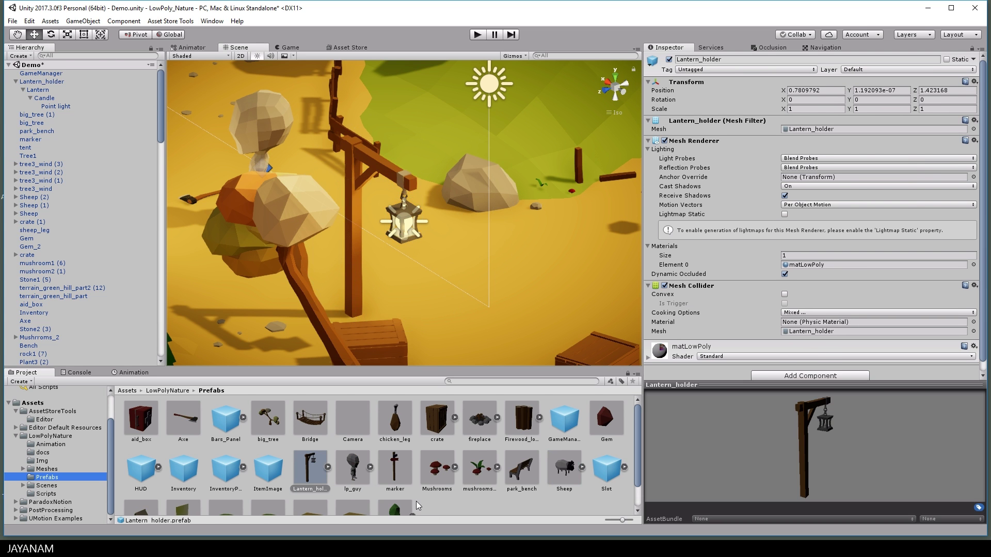
- Move the Lantern_holder near the campfire to about Z 3.959 and rotate it about -71.6 degrees around Y
left_click_drag(419, 304, 430, 267, "alt")
left_click(442, 286)
key("e")
scroll(430, 269, "down", 7)
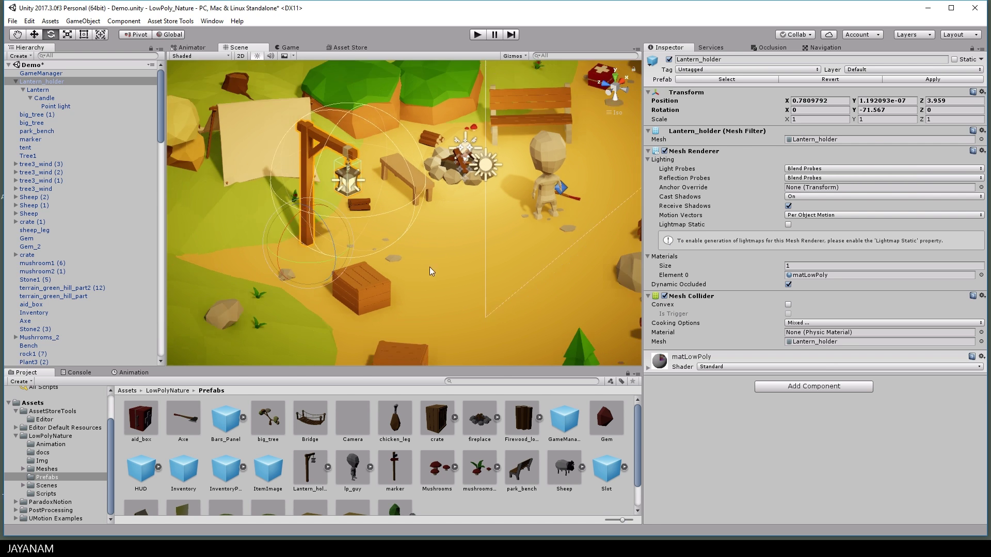
- Place two more Lantern_holder prefabs, one beside the campfire rotated about 59.8 degrees around Y and one near the fir trees rotated about 127.5 degrees
middle_click_drag(552, 301, 378, 208)
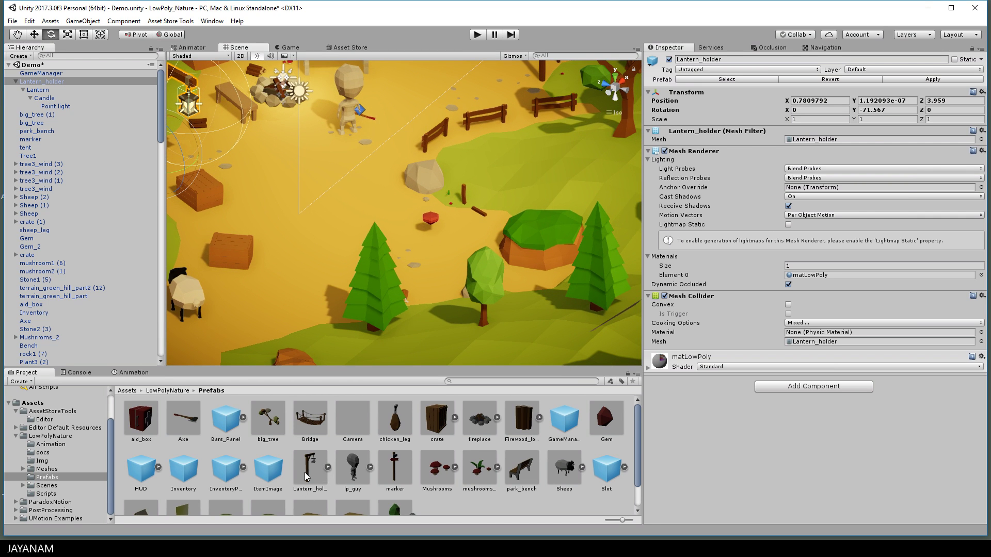
left_click_drag(305, 472, 377, 184)
scroll(395, 273, "down", 3)
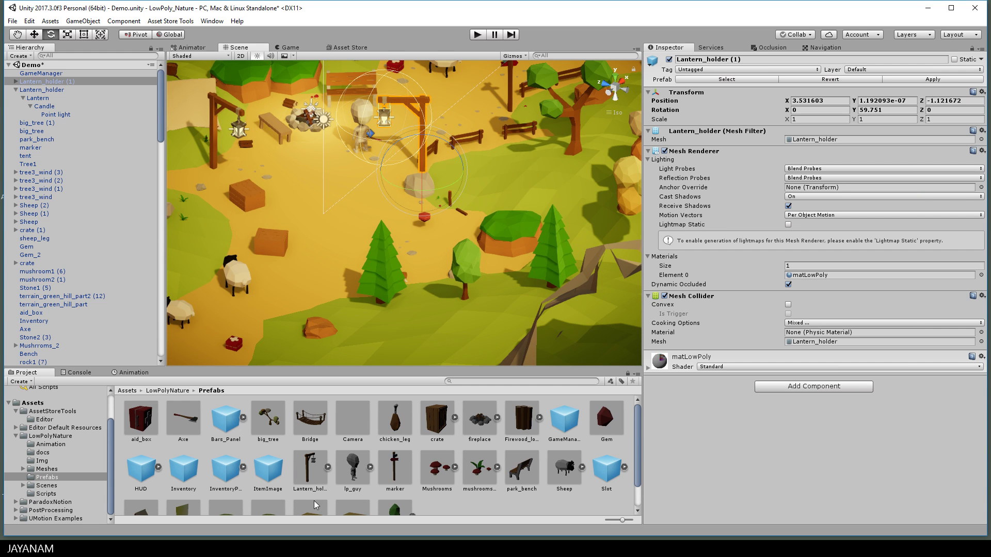
left_click_drag(311, 484, 200, 333)
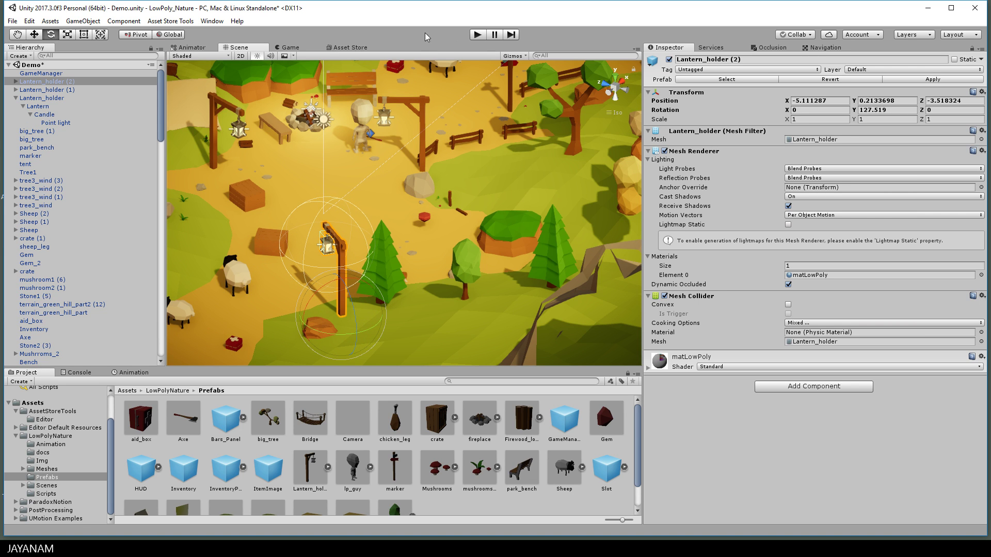
- Play-test the scene, walking the character around the campfire and crates to view the lit lanterns, and stop the game
left_click(478, 35)
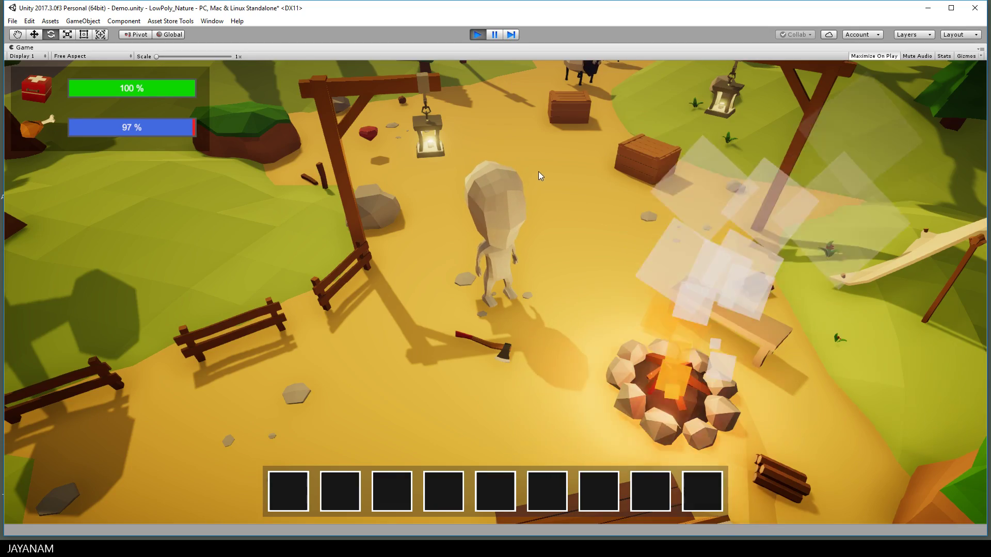
key("d")
key("w")
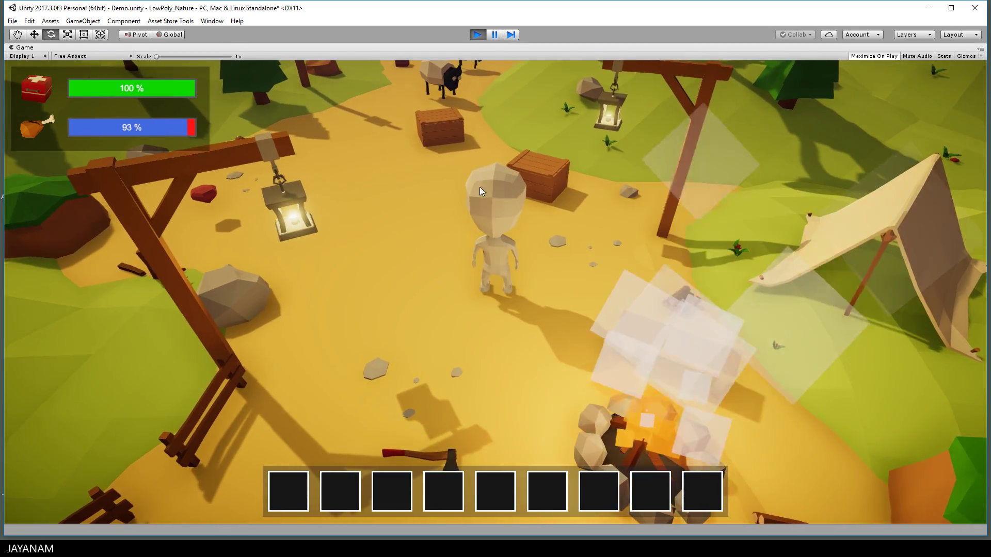
key("w")
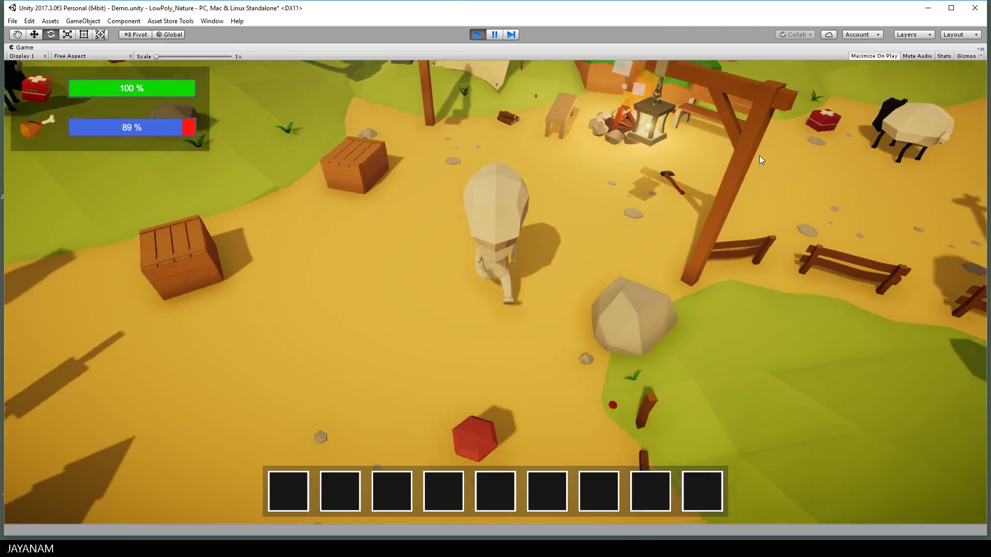
key("s")
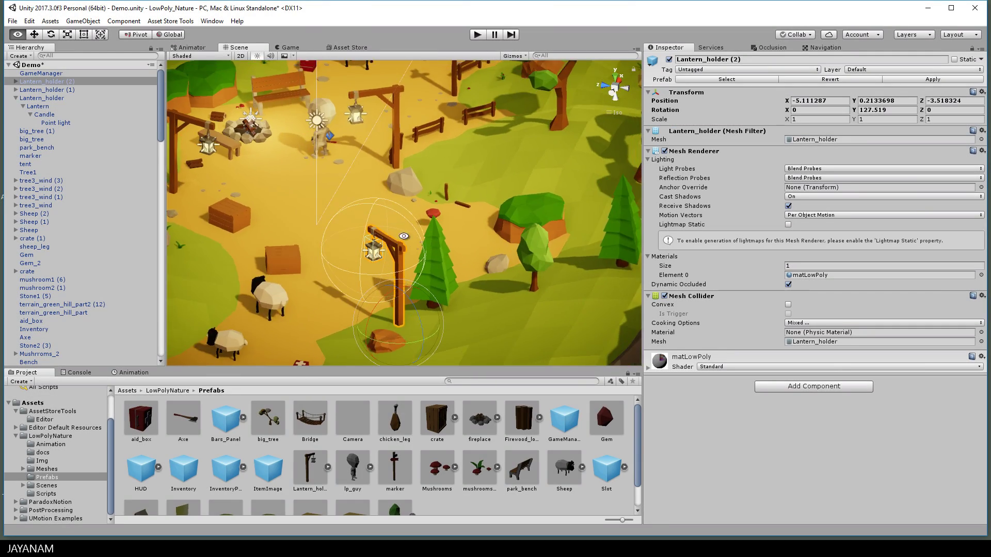
- Reduce the intensity of the first Lantern_holder's point light to 1.94 and apply the change to the prefab
key("f")
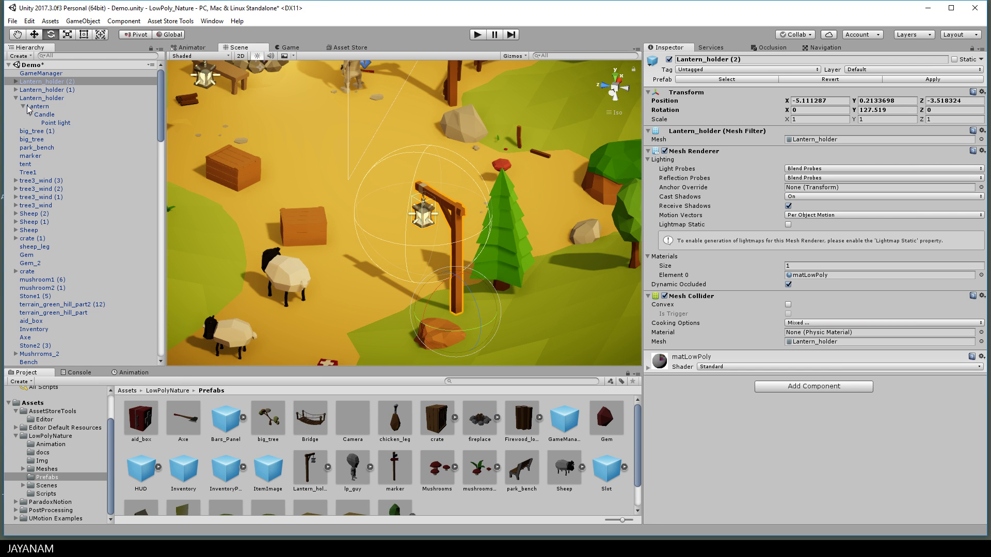
left_click(34, 99)
left_click(55, 123)
key("f")
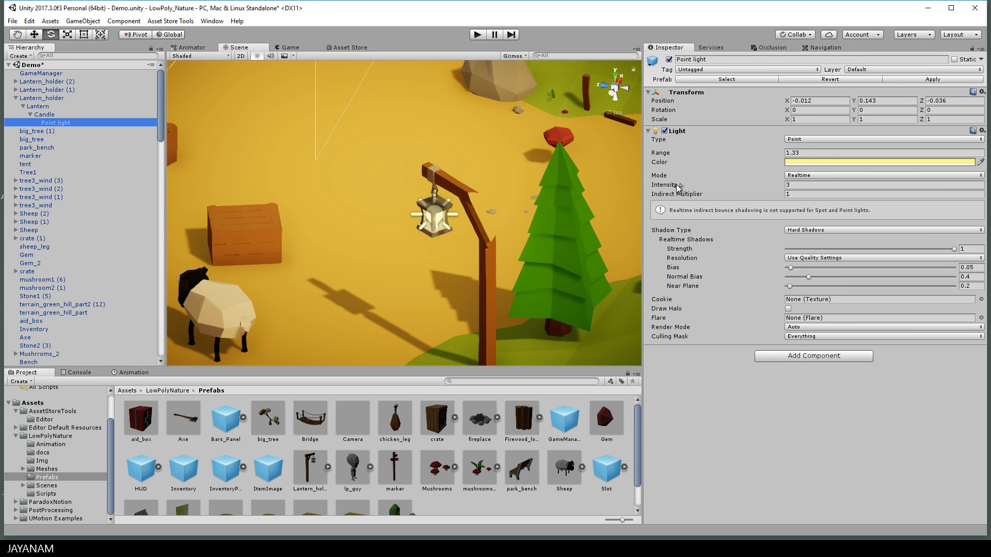
left_click_drag(674, 187, 656, 188)
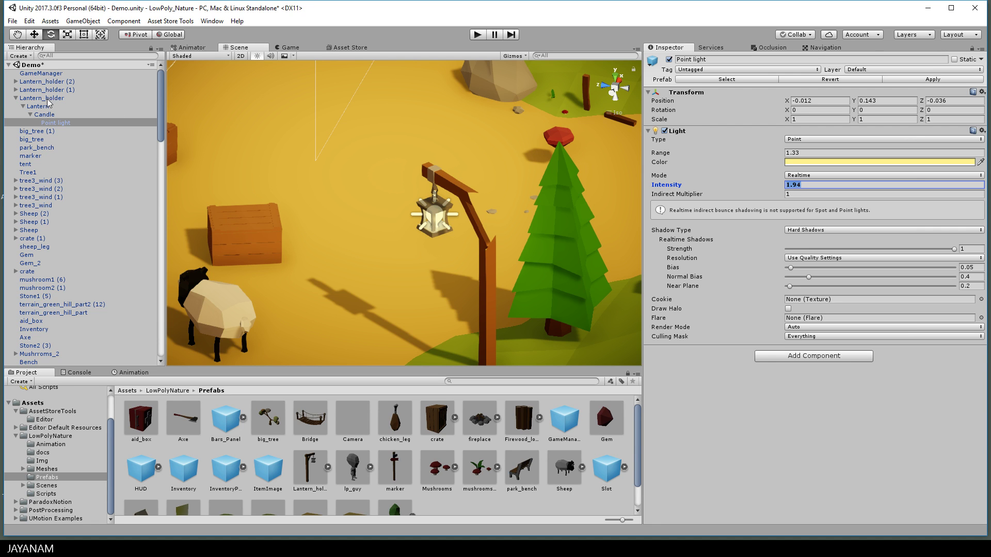
left_click(943, 80)
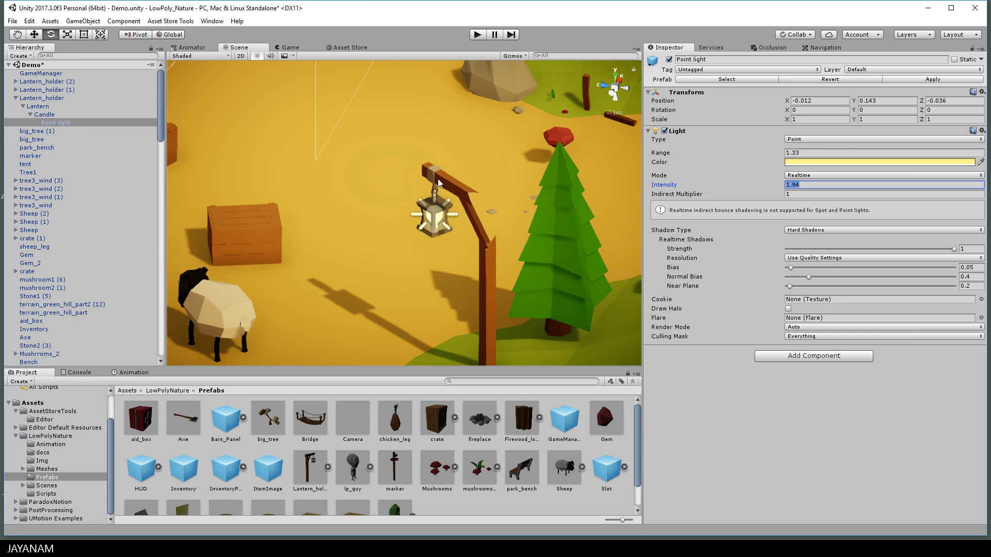
- Place another copy of the Lantern_holder prefab between the two crates at about X -2.69, Z 1.16
left_click_drag(438, 178, 503, 193, "alt")
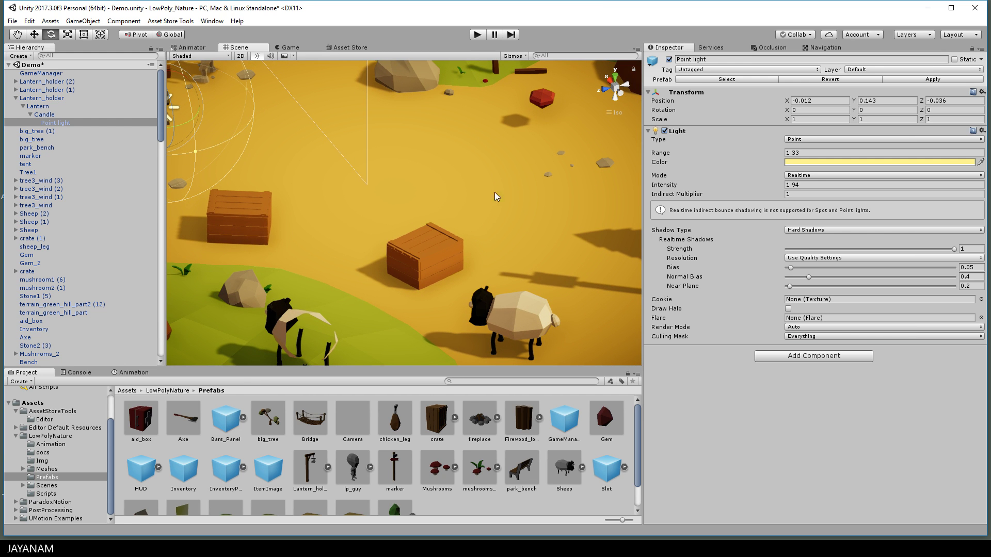
left_click(311, 468)
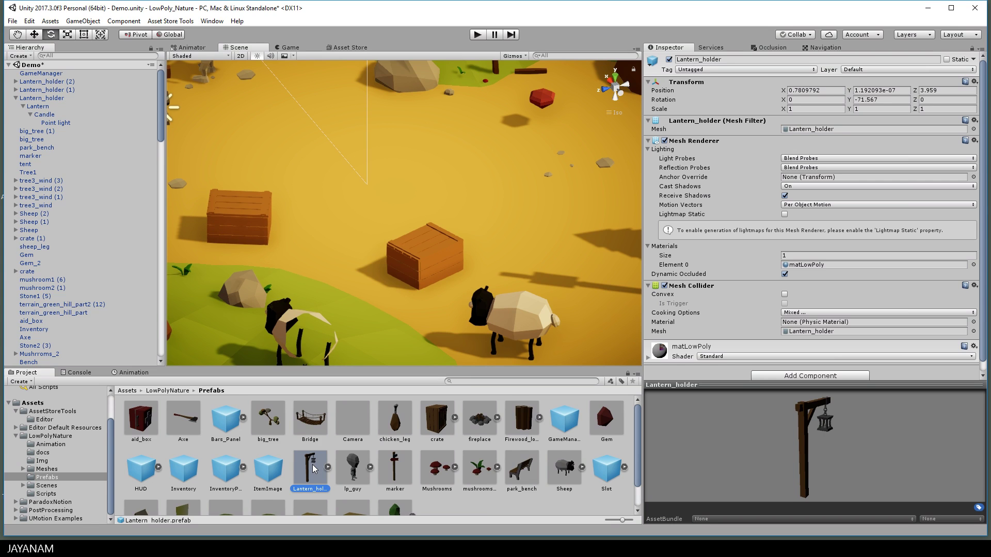
left_click(327, 467)
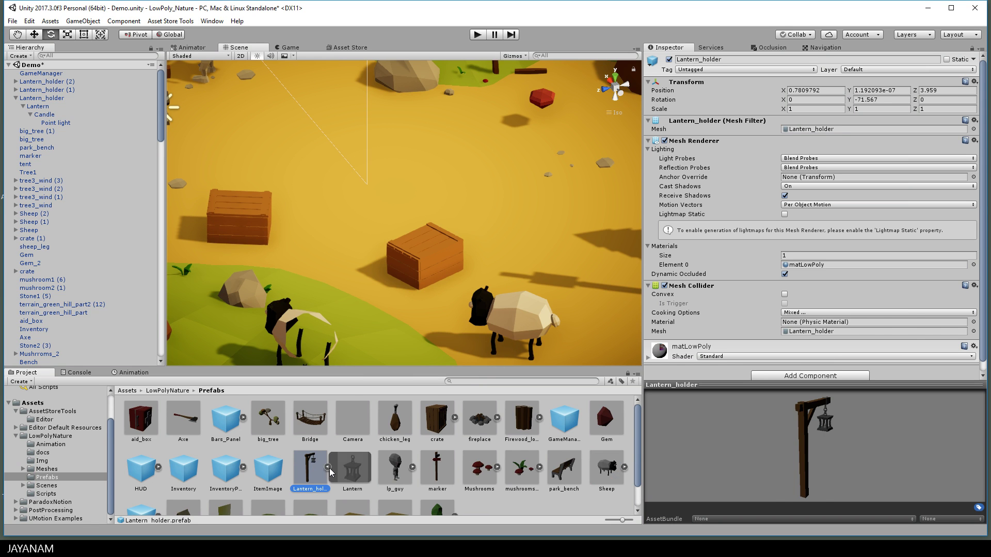
left_click(354, 470)
left_click_drag(310, 461, 365, 290)
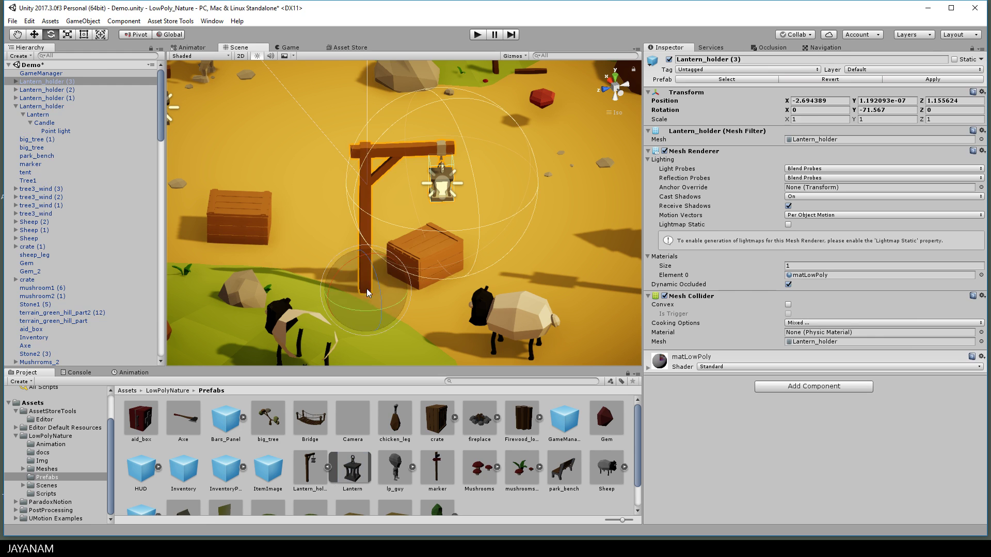
- Check the light settings of the Point light inside the new Lantern_holder copy and delete that copy
left_click(16, 81)
left_click(23, 89)
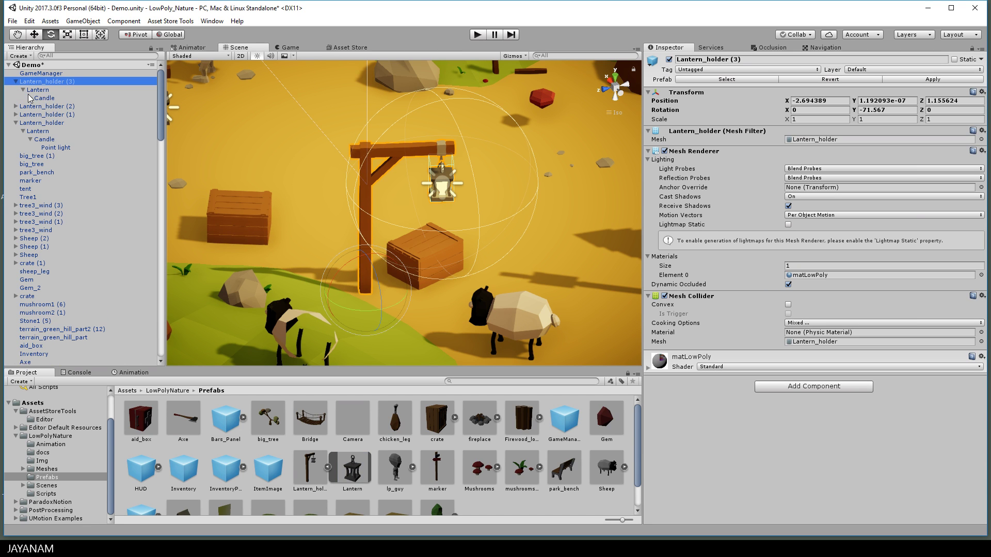
left_click(30, 98)
left_click(52, 106)
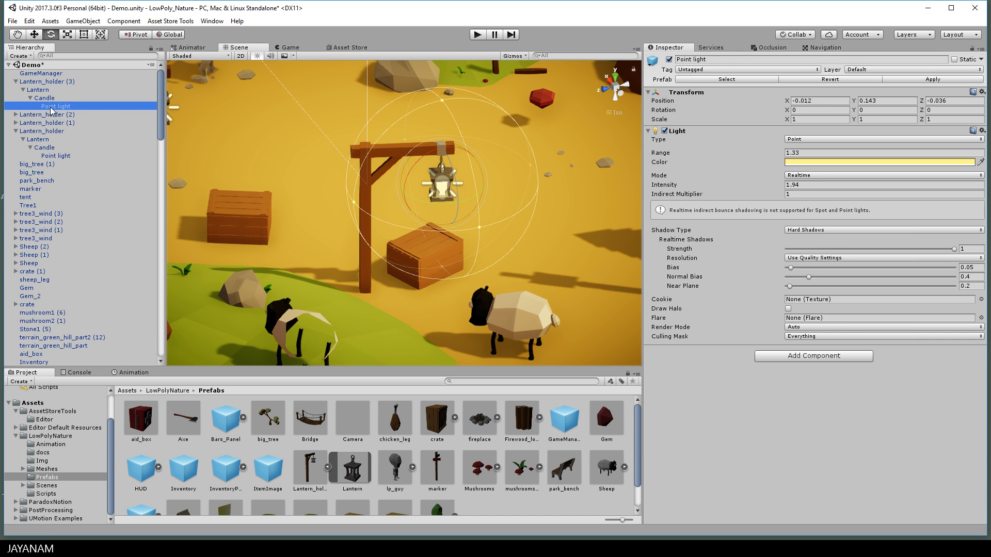
left_click(44, 83)
key("Delete")
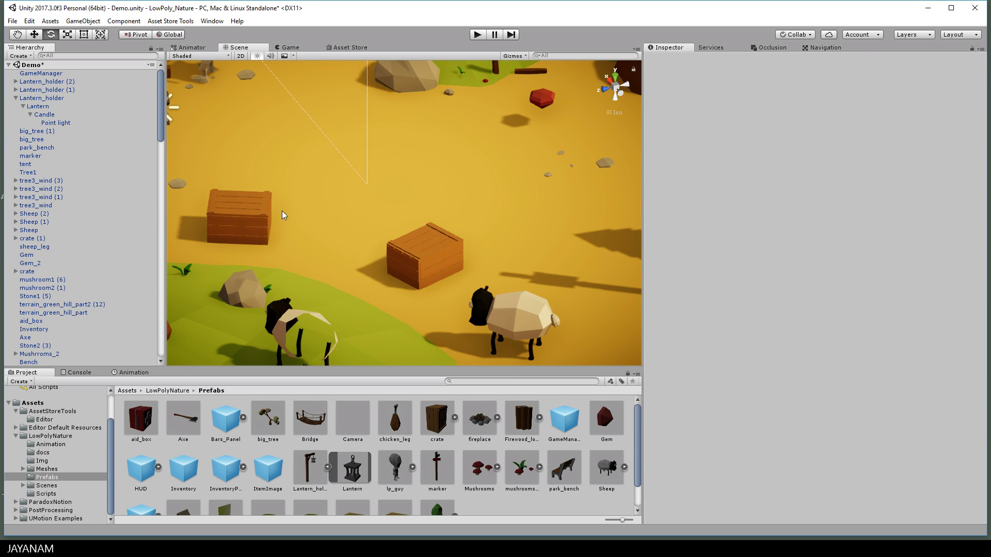
- Lower the Lantern child of the original Lantern_holder near the campfire to local Y 1.87
right_click_drag(283, 214, 348, 195)
left_click(348, 194)
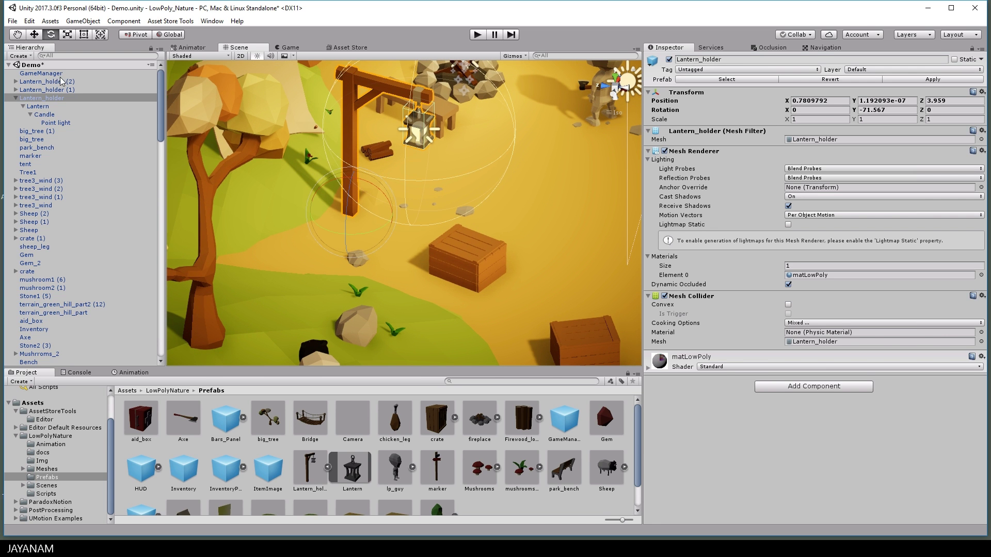
left_click(43, 108)
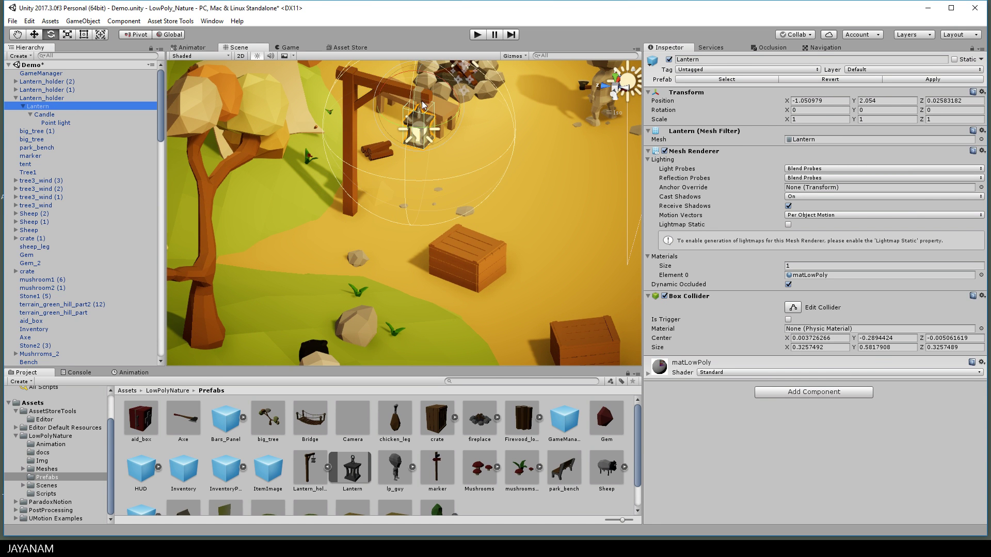
scroll(427, 109, "down", 2)
key("w")
left_click_drag(417, 93, 416, 103)
key("alt")
left_click_drag(434, 161, 382, 171, "alt")
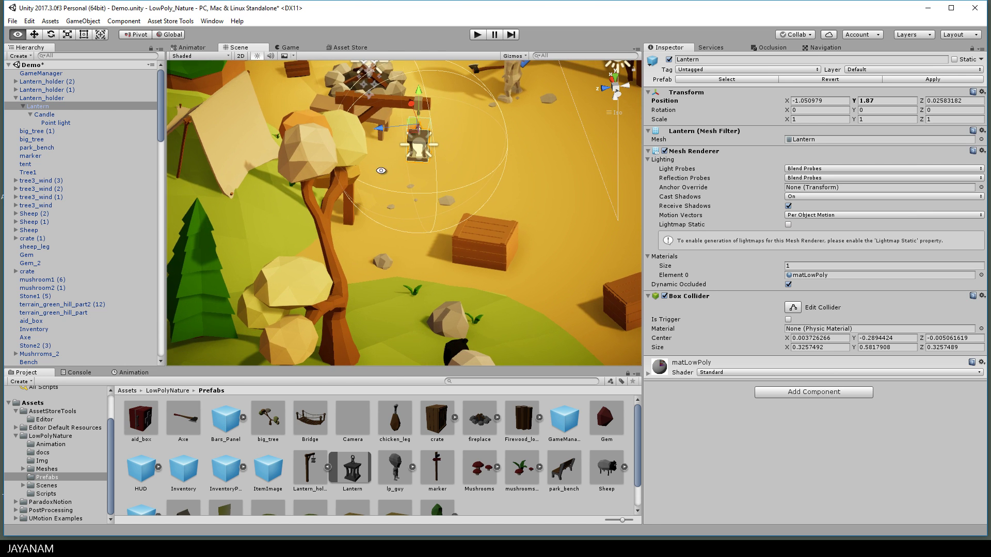
- Rotate the Lantern to about X 35.4, Y 6.4, Z -12.7 degrees and revert it to its prefab values
key("q")
key("w")
key("e")
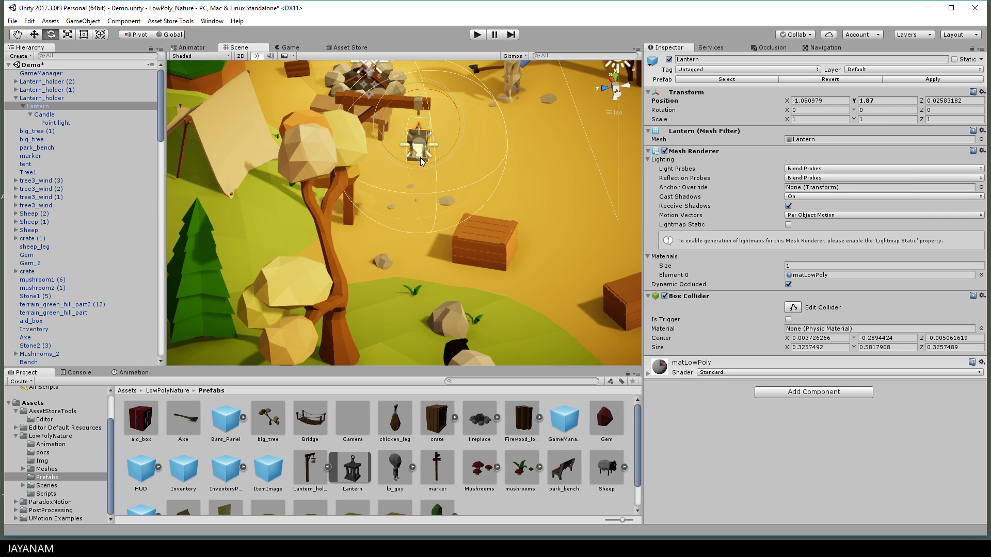
left_click_drag(433, 124, 491, 172)
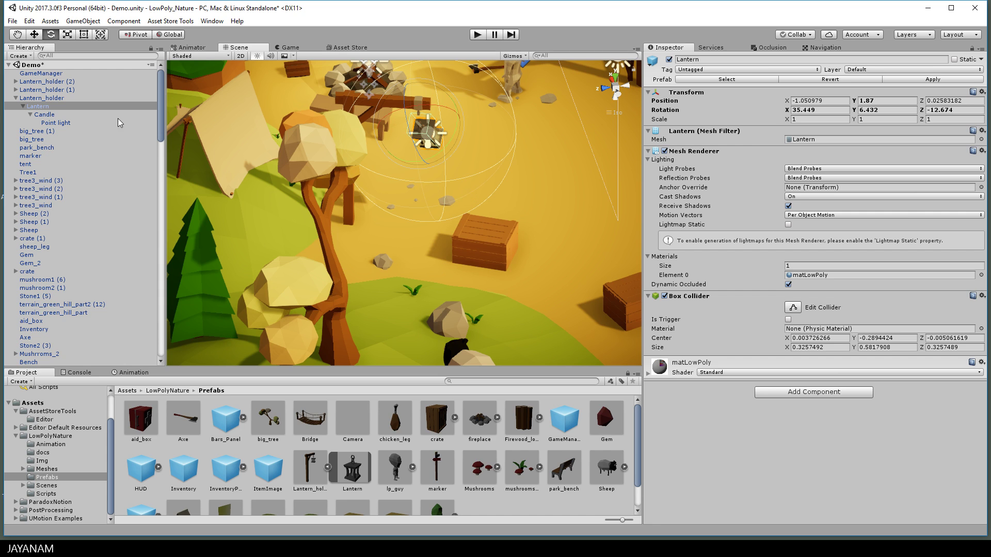
left_click(828, 80)
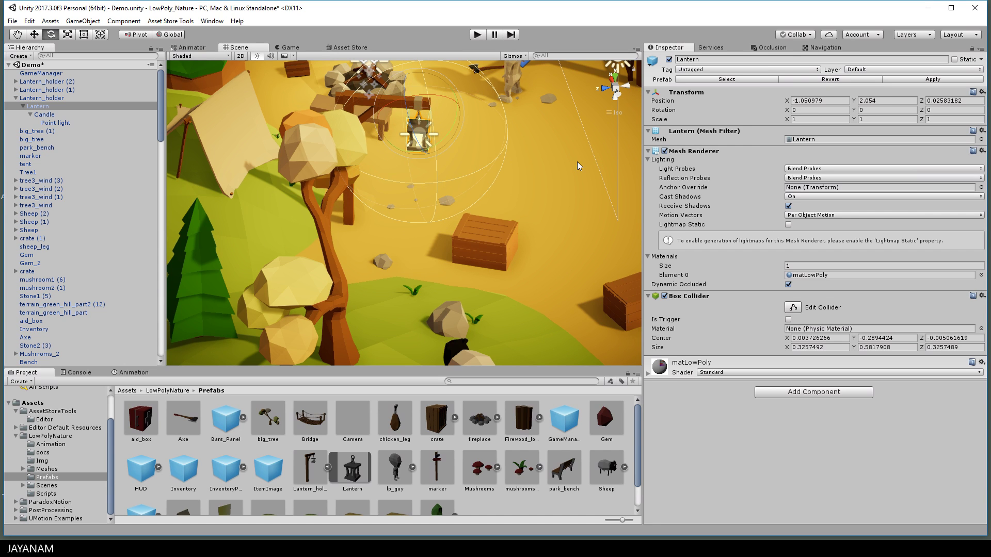
left_click_drag(574, 161, 553, 147, "alt")
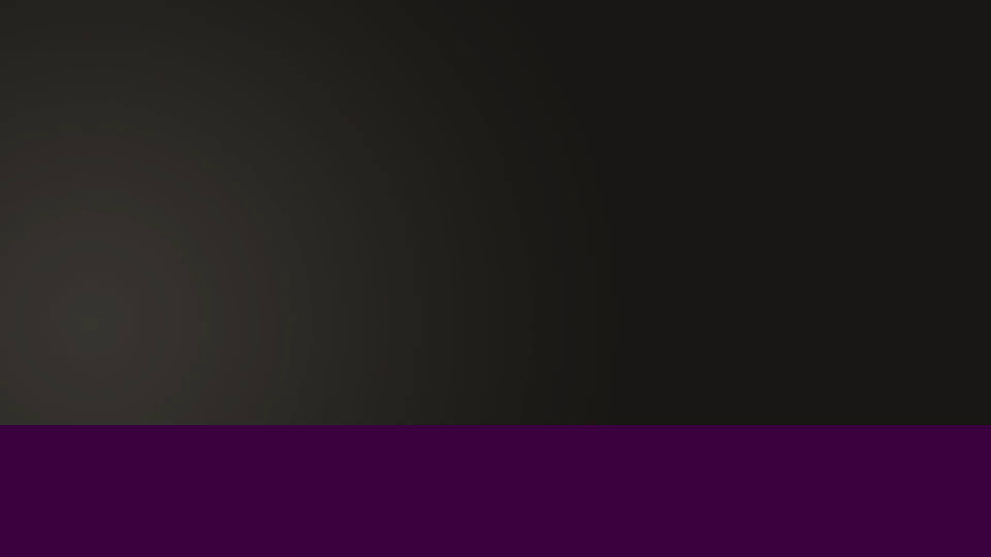